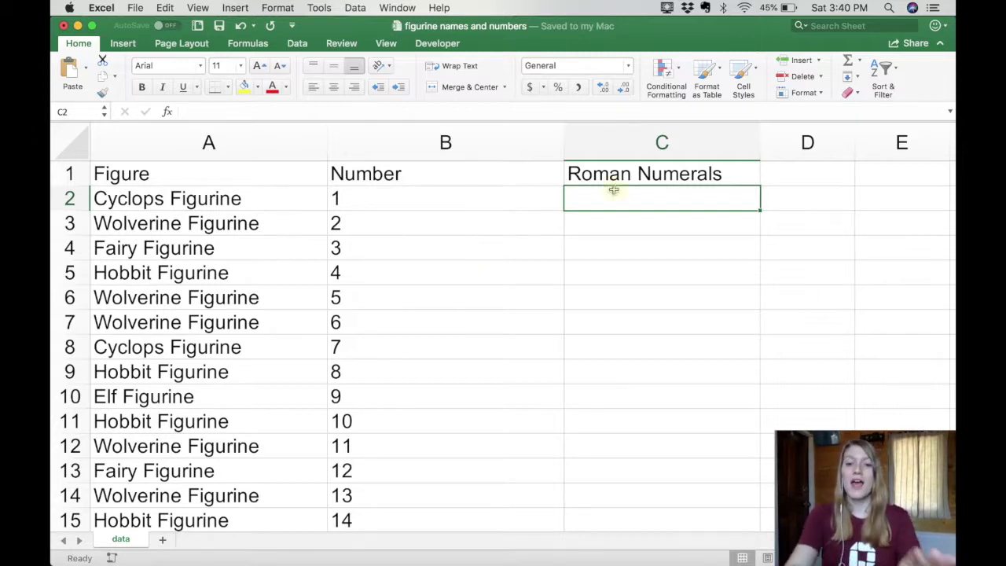
# - Enter the formula =ROMAN(B2) in cell C2 to convert the first figurine number to a Roman numeral
pyautogui.write('=roman')
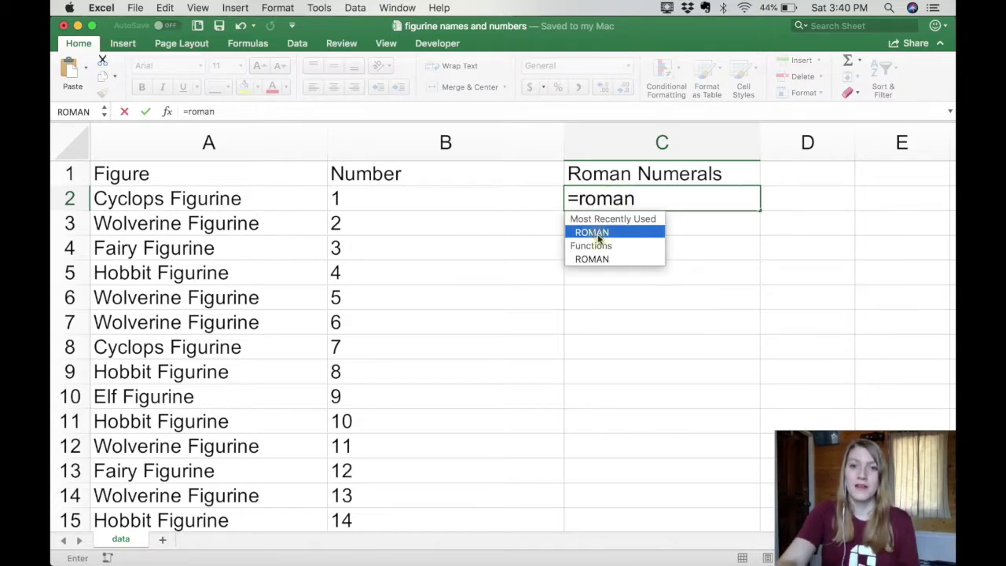
pyautogui.doubleClick(592, 233)
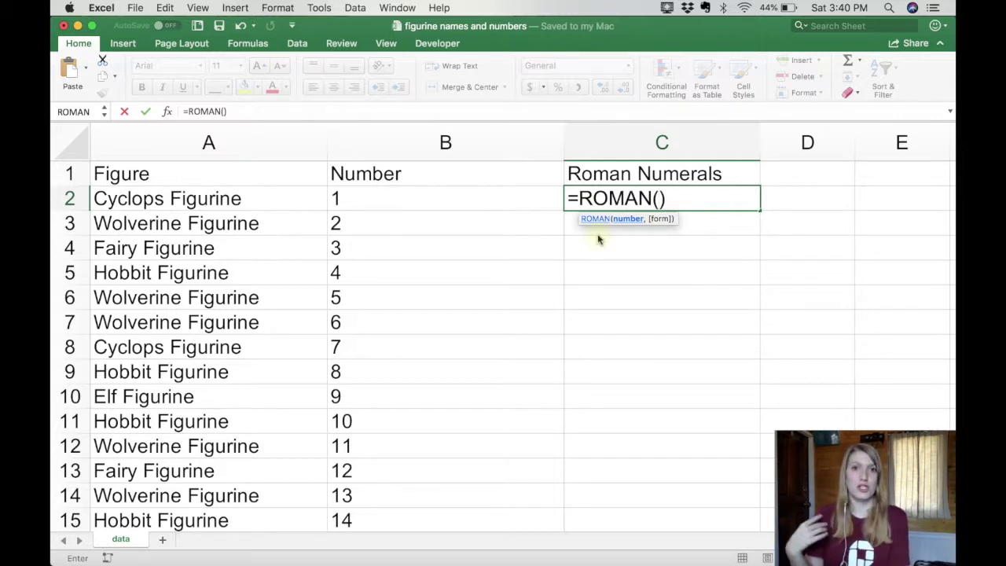
pyautogui.click(419, 199)
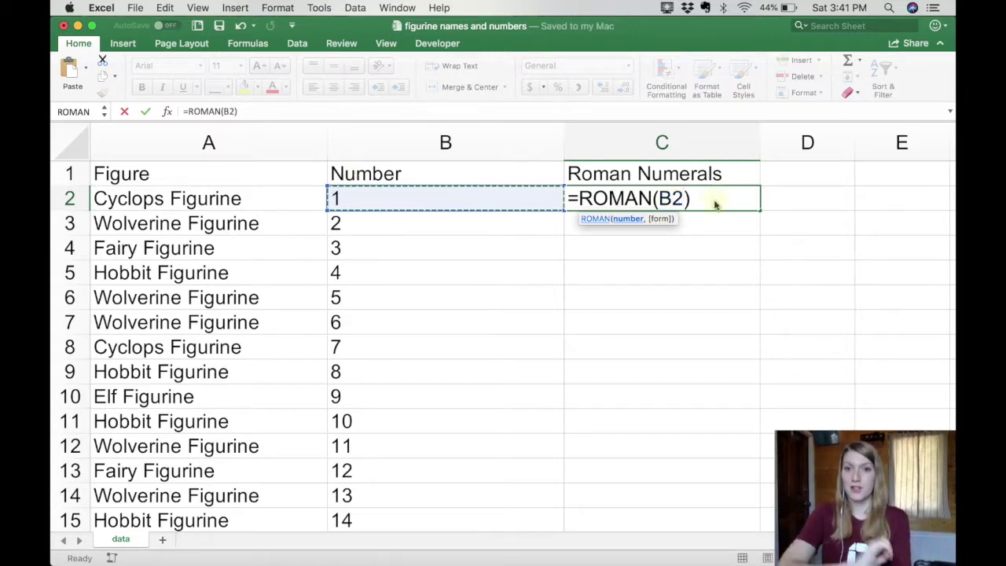
pyautogui.press('Return')
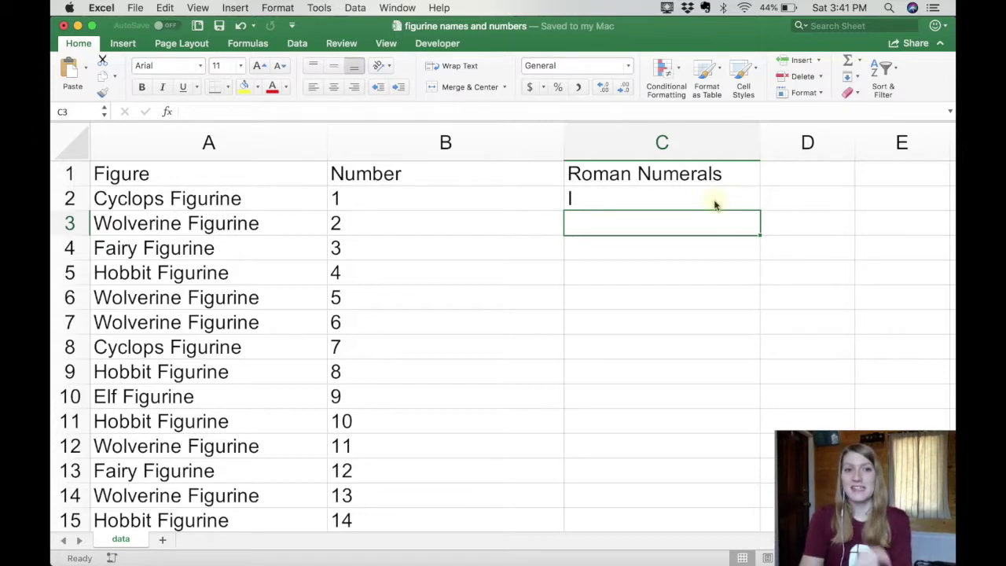
# - Fill the ROMAN formula down column C for all figurine rows and compare the number with its numeral in row 33
pyautogui.click(714, 204)
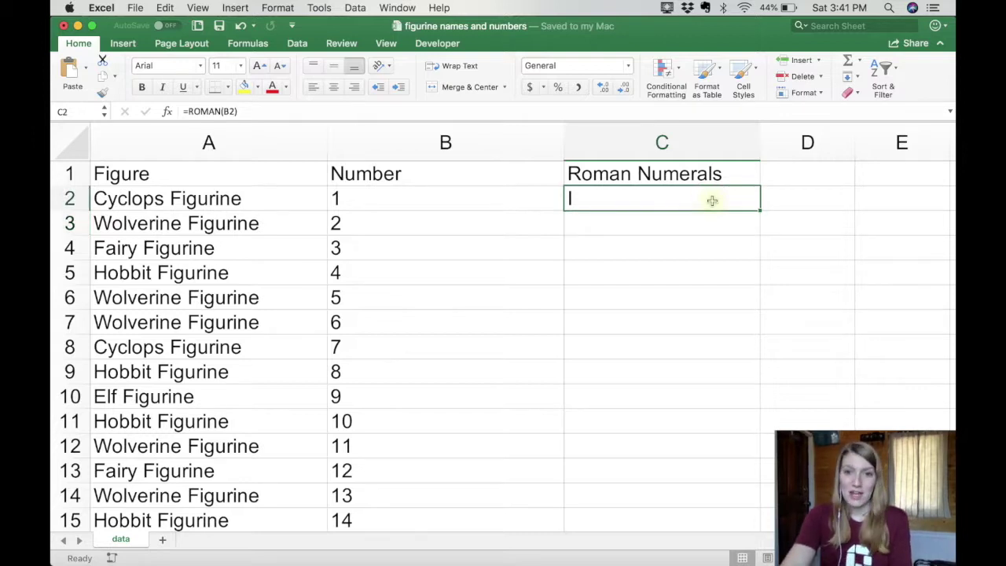
pyautogui.doubleClick(760, 210)
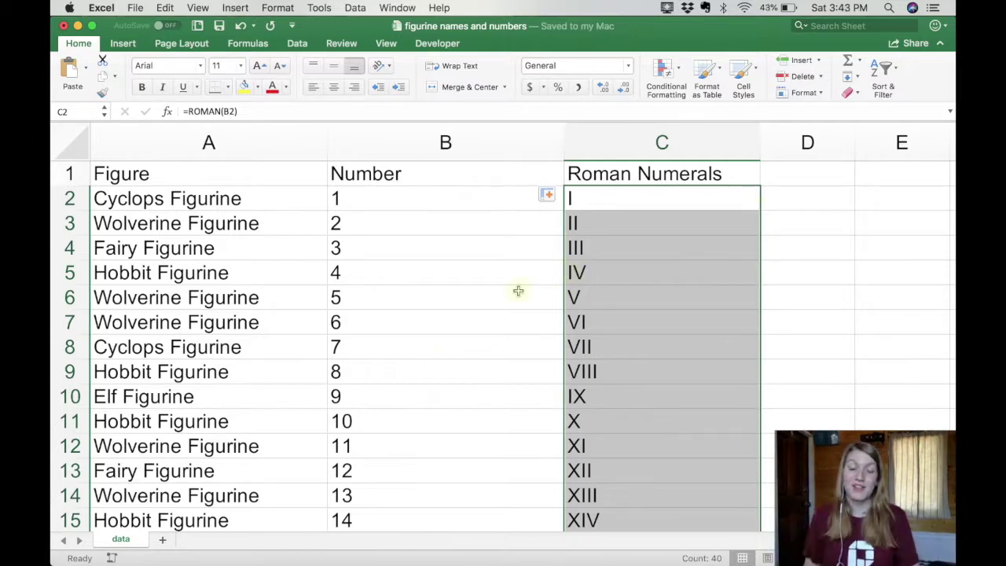
pyautogui.scroll(-7, 518, 291)
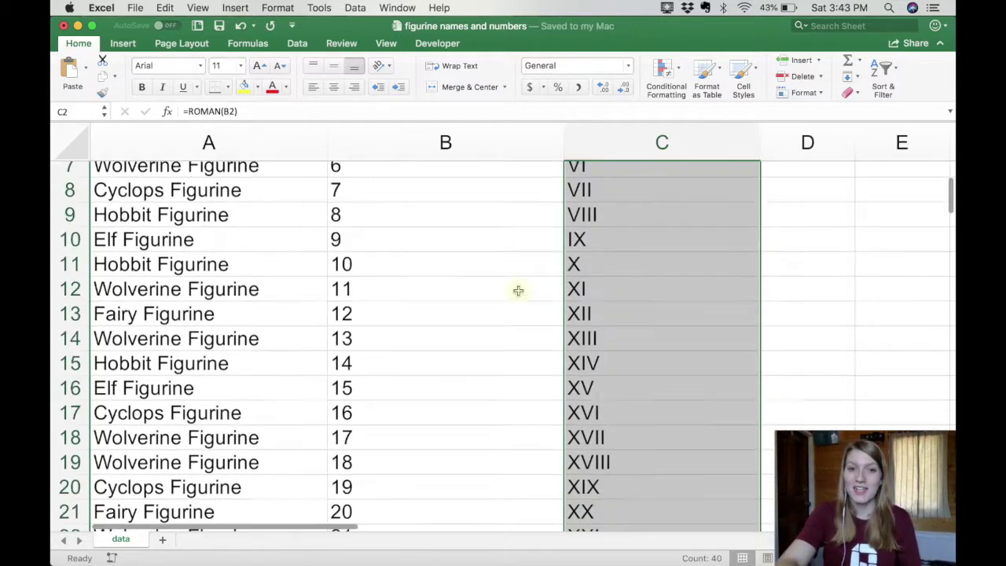
pyautogui.scroll(-2, 518, 291)
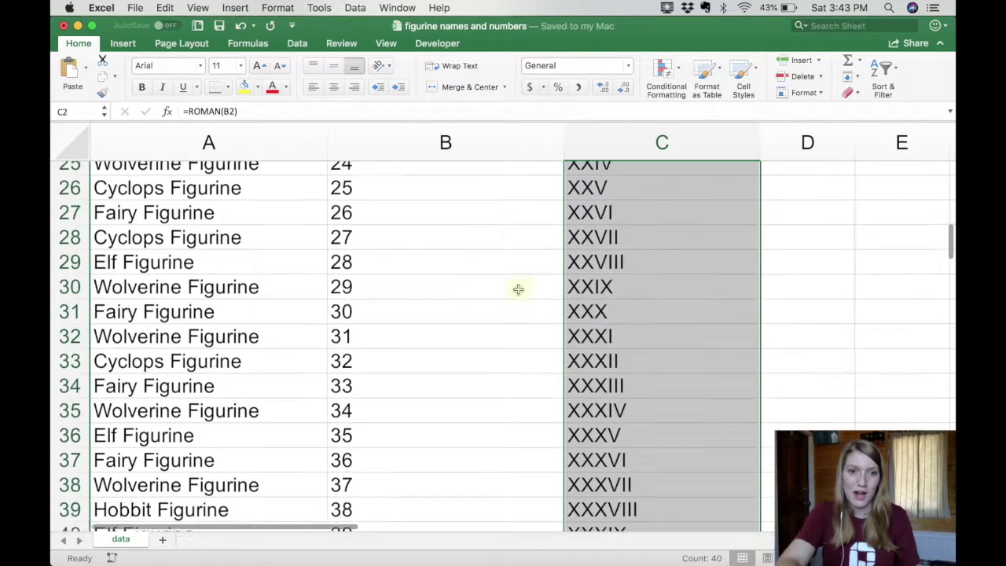
pyautogui.click(399, 330)
pyautogui.moveTo(612, 338); pyautogui.dragTo(514, 333)
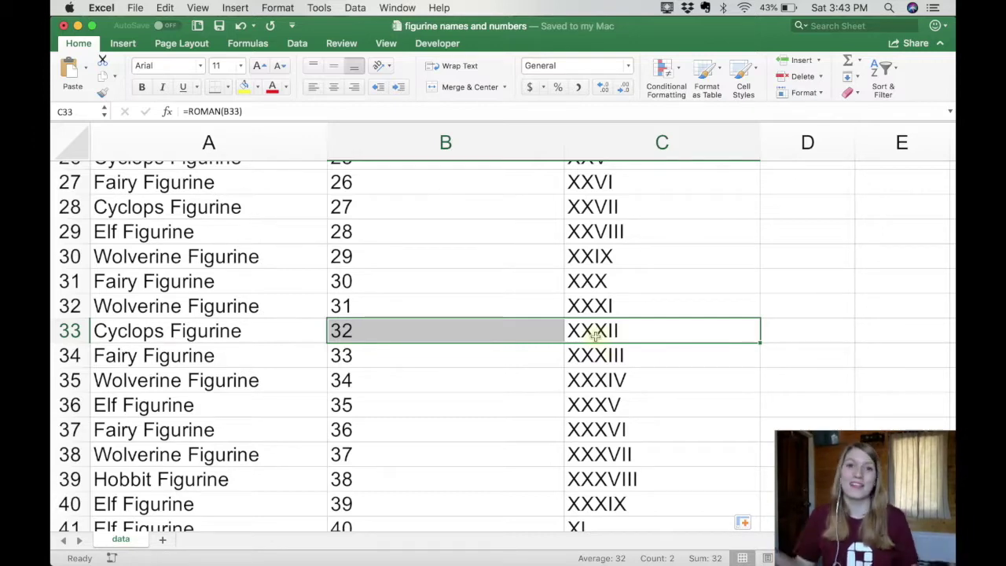
# - Copy the whole Roman Numerals column and paste it over itself as values only
pyautogui.scroll(10, 595, 335)
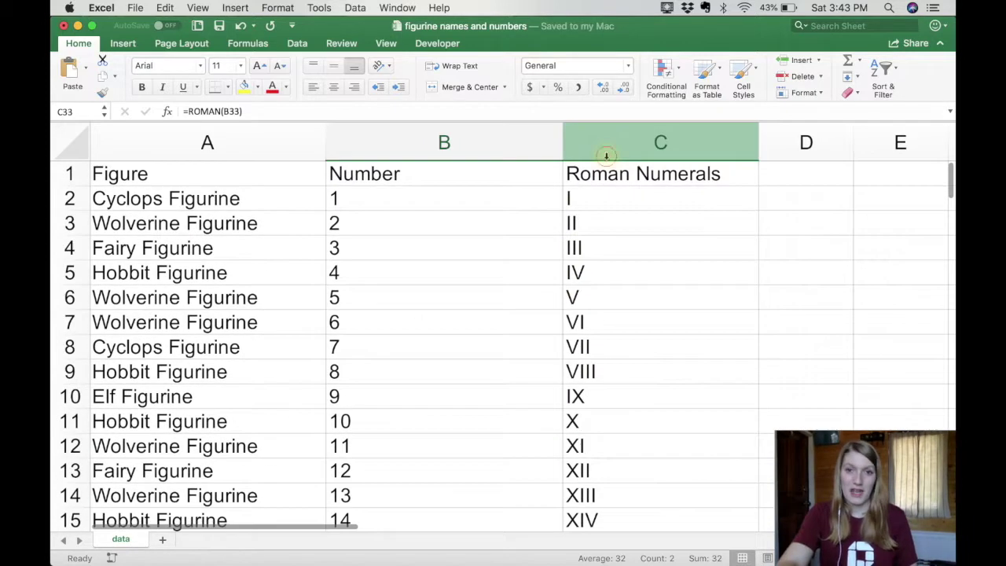
pyautogui.click(603, 149)
pyautogui.rightClick(613, 140)
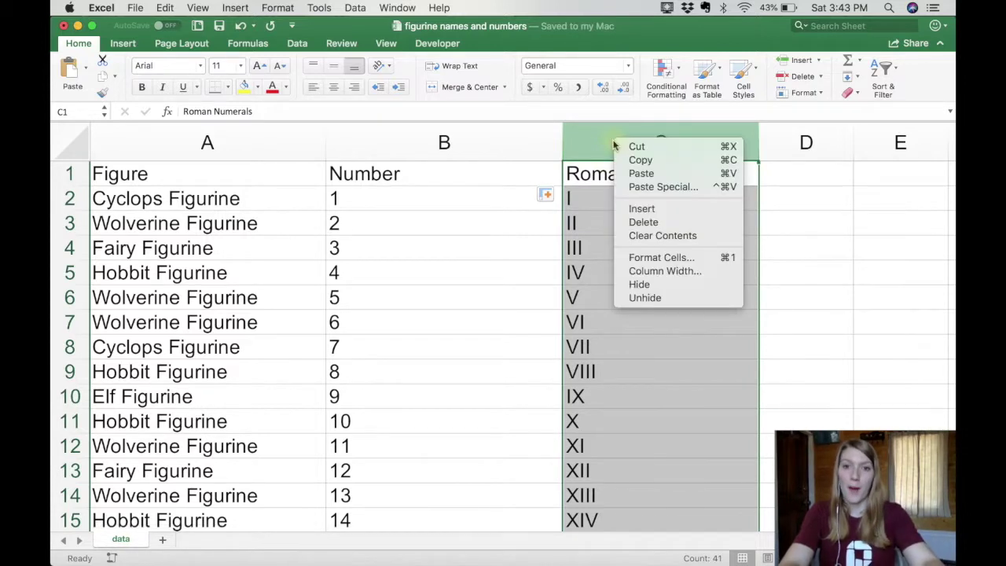
pyautogui.click(639, 161)
pyautogui.rightClick(613, 143)
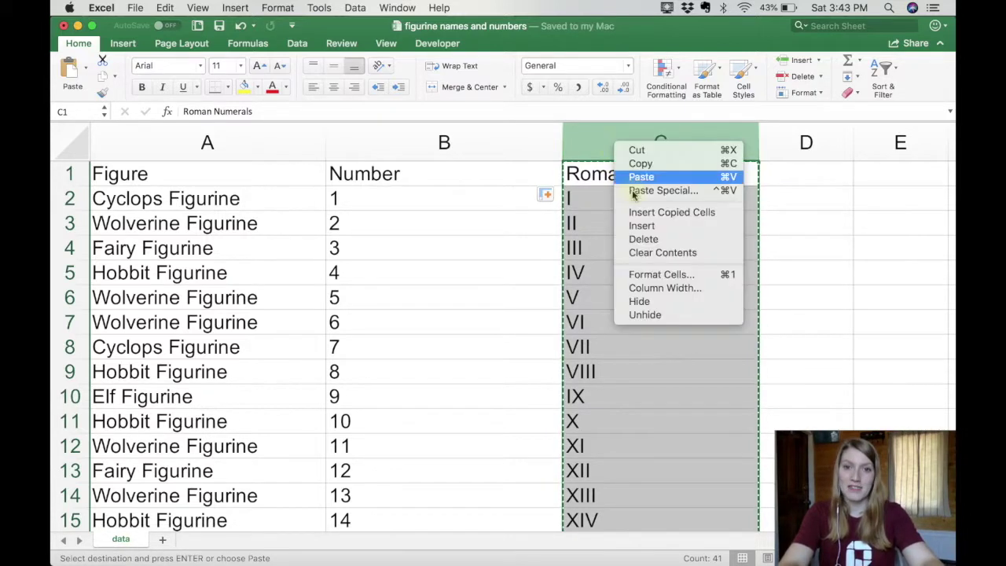
pyautogui.click(641, 191)
pyautogui.click(546, 133)
pyautogui.click(750, 331)
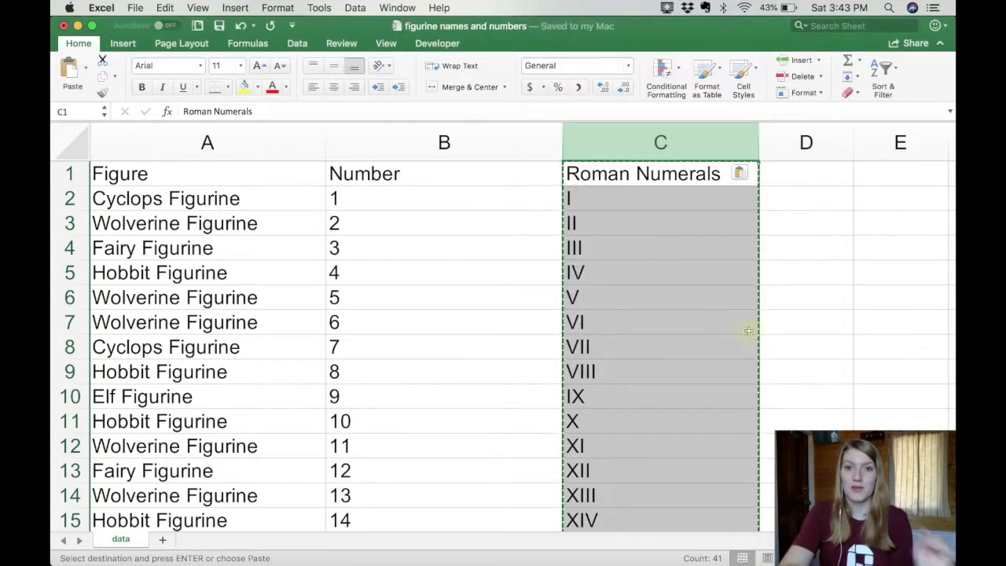
# - Inspect several cells in the Roman Numerals column to check whether they hold plain values instead of formulas
pyautogui.click(629, 197)
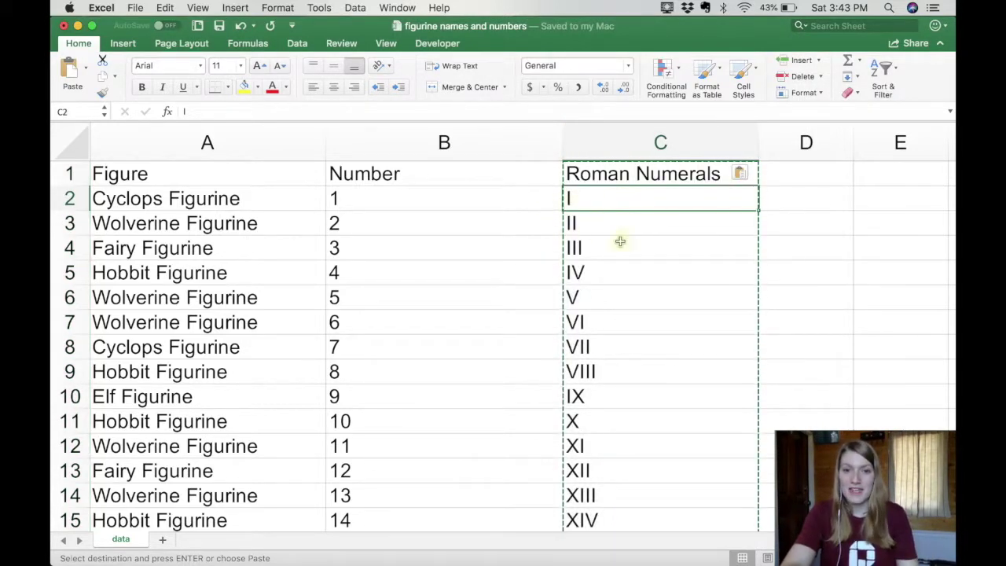
pyautogui.click(609, 444)
pyautogui.click(597, 318)
pyautogui.click(599, 272)
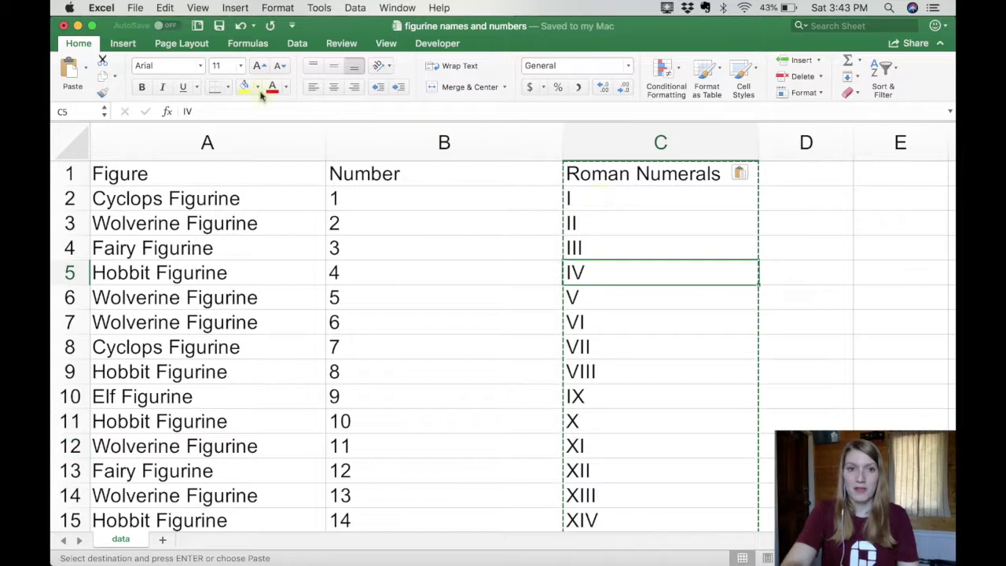
pyautogui.click(597, 217)
pyautogui.click(597, 197)
pyautogui.click(592, 347)
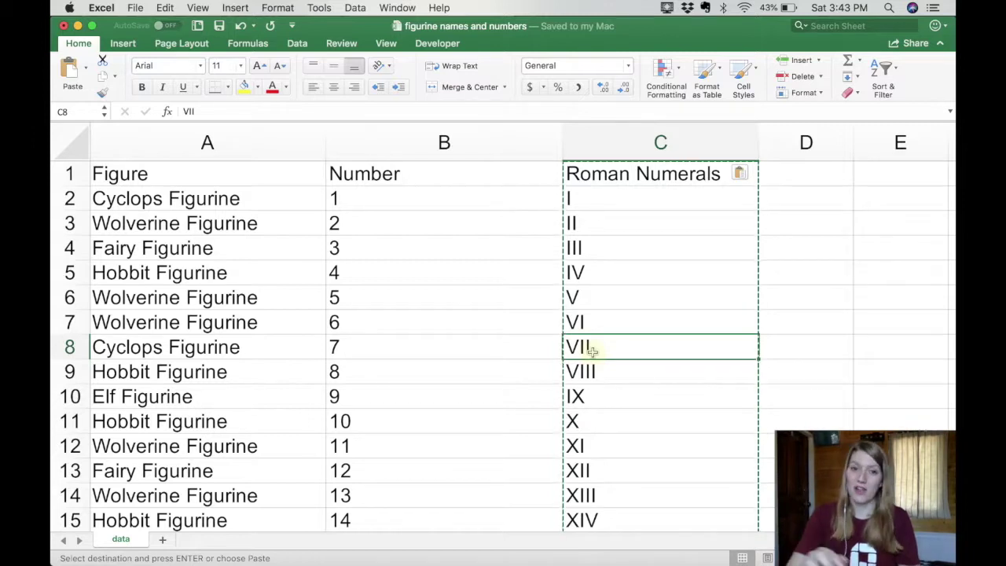
# - Delete the entire Number column from the sheet
pyautogui.click(418, 151)
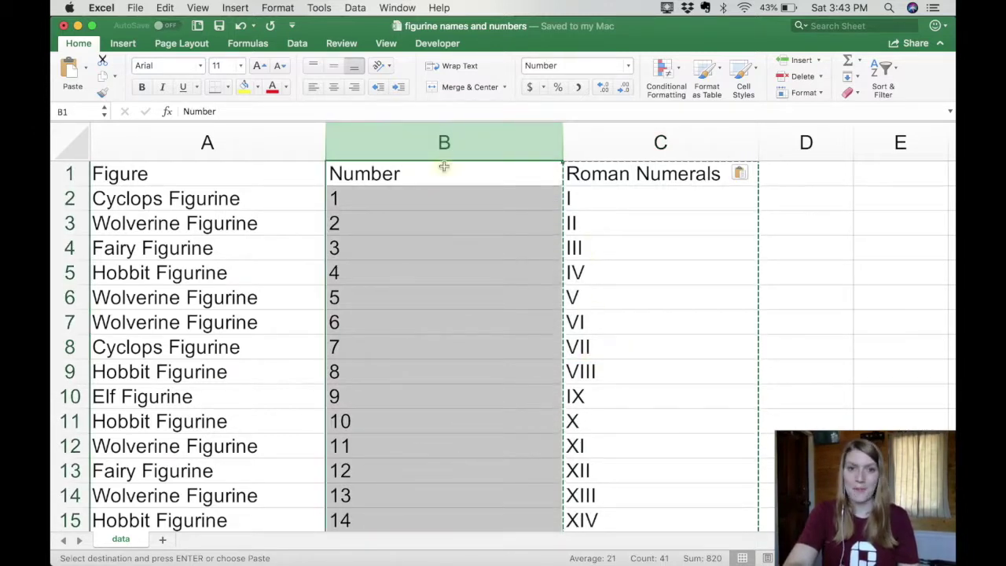
pyautogui.rightClick(437, 149)
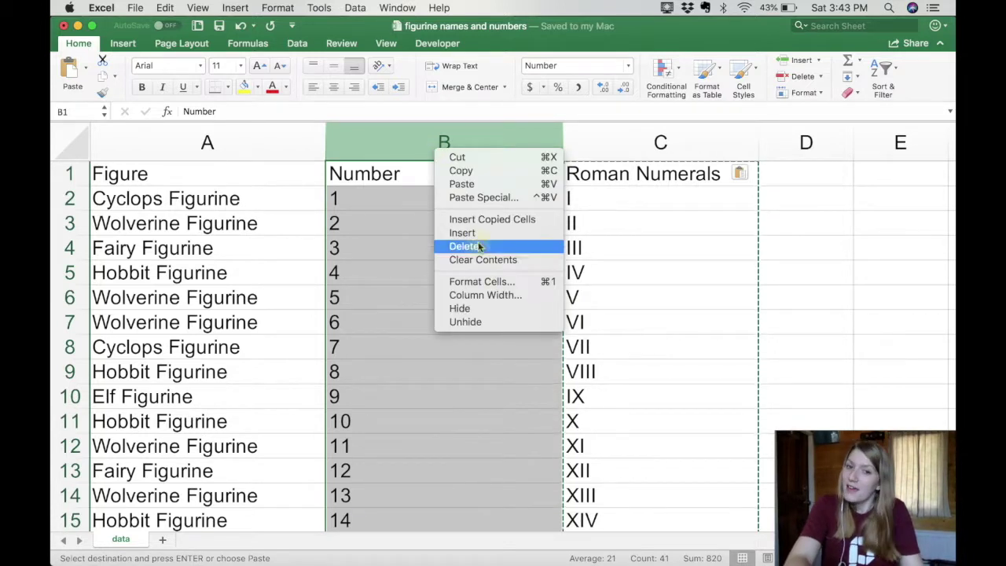
pyautogui.click(465, 246)
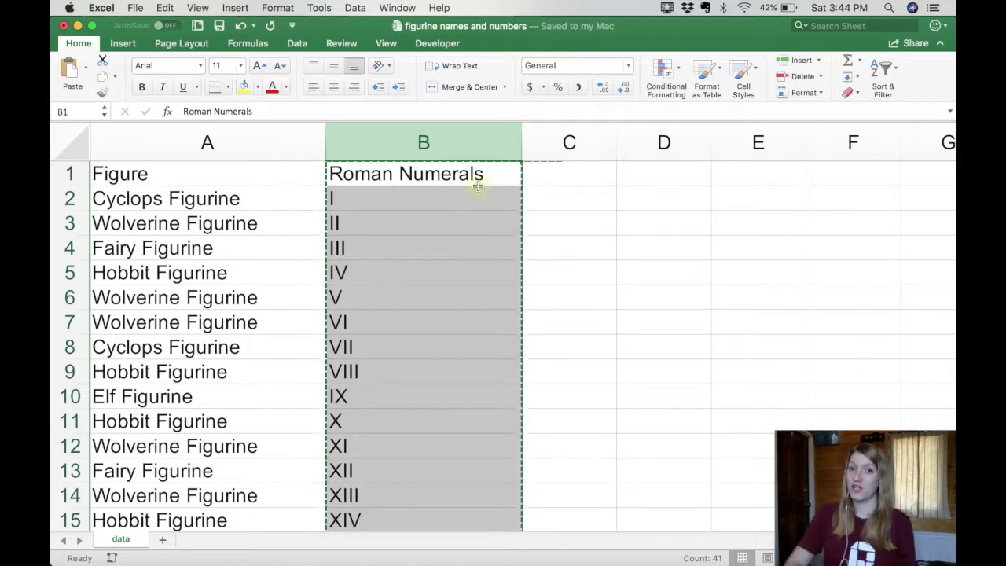
# - Add the header "Arabic Numerals" in cell C1 and autofit the width of column C
pyautogui.click(562, 181)
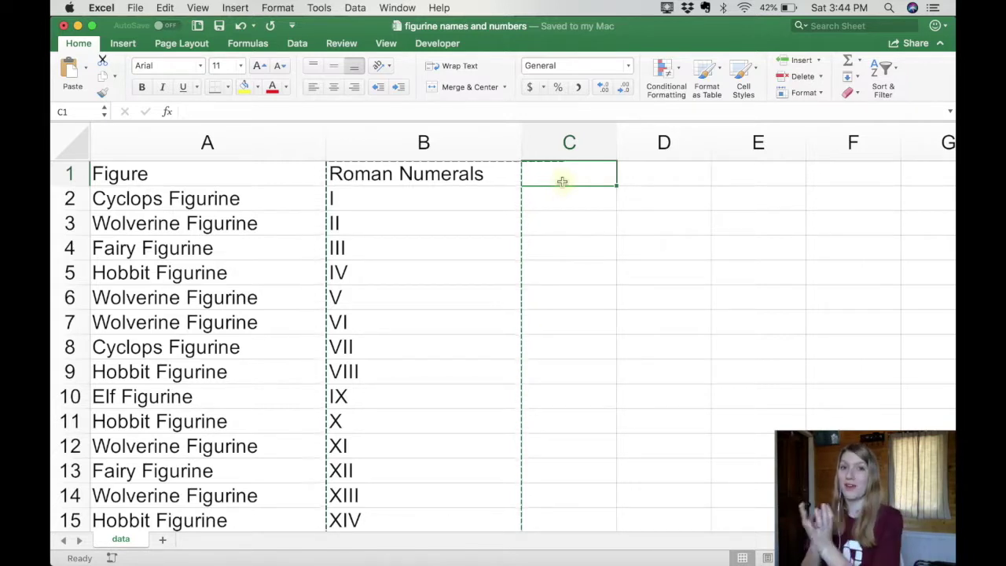
pyautogui.write('Arabic Numerals')
pyautogui.press('Return')
pyautogui.doubleClick(617, 143)
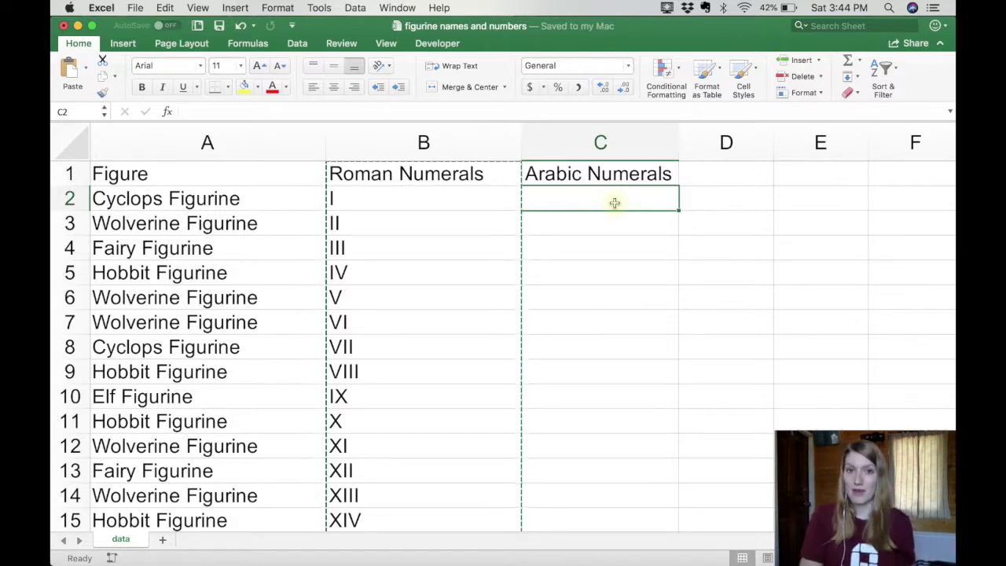
# - Enter the formula =ARABIC(B2) in cell C2 to convert the first Roman numeral back to a number
pyautogui.write('=')
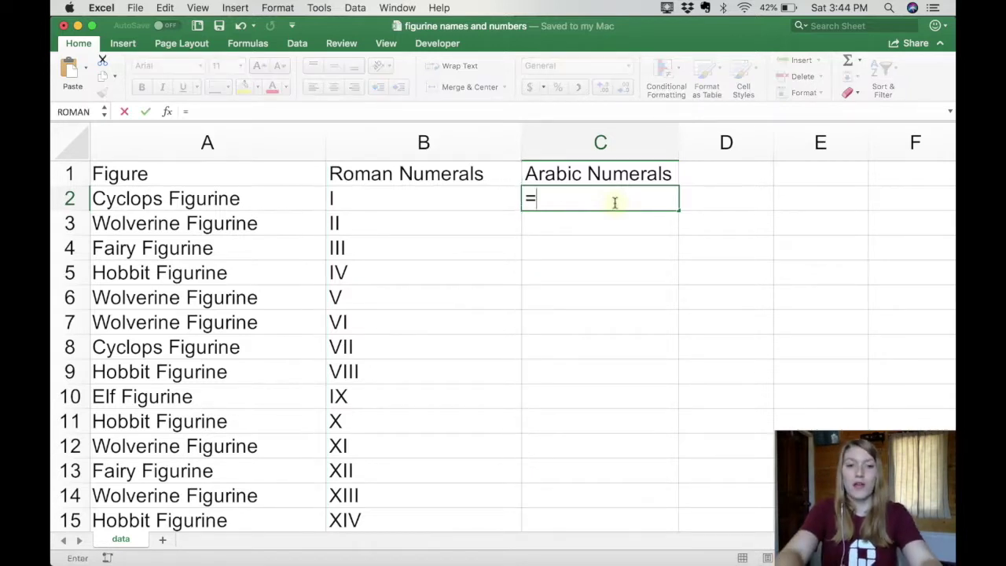
pyautogui.write('arabic')
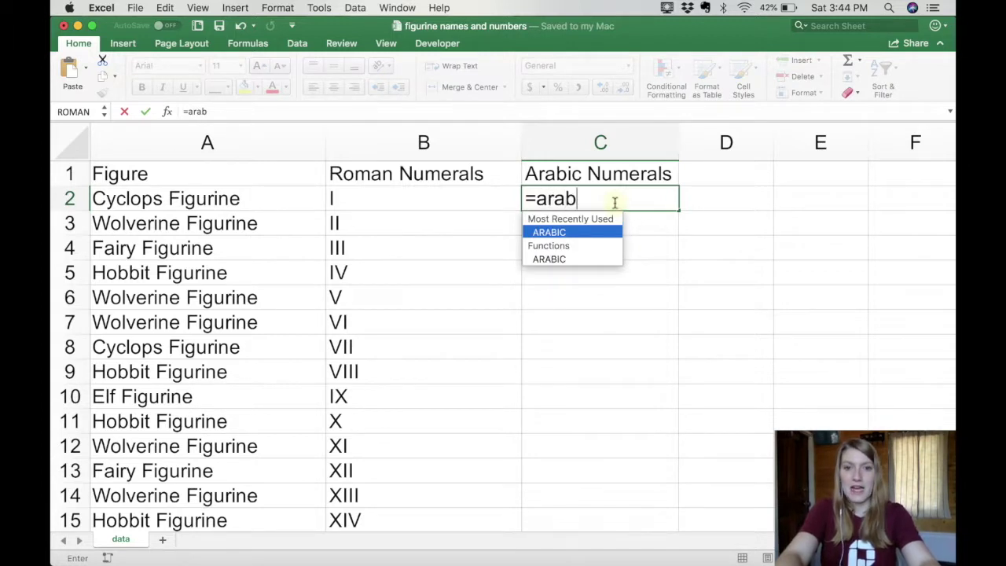
pyautogui.doubleClick(556, 233)
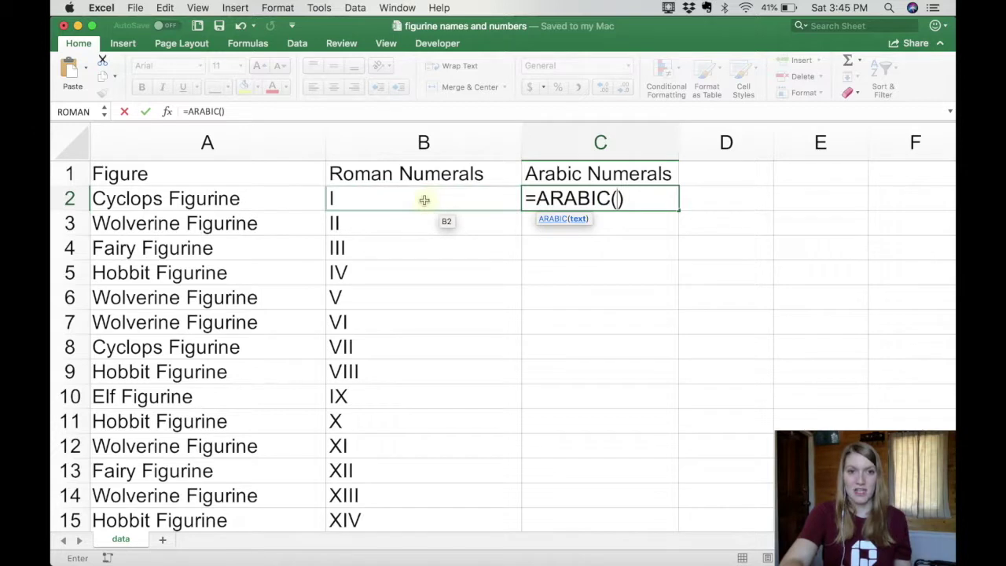
pyautogui.click(382, 201)
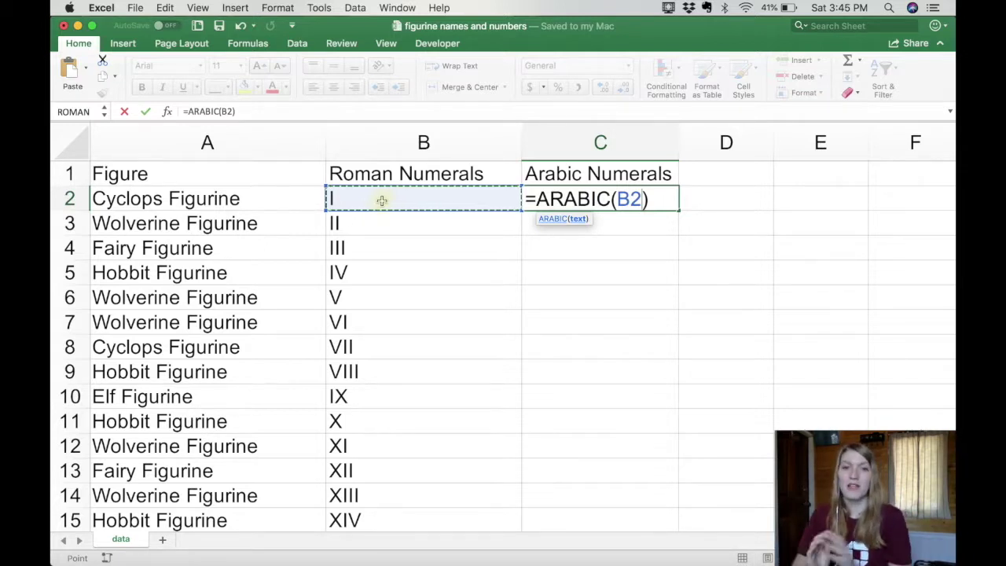
pyautogui.press('Return')
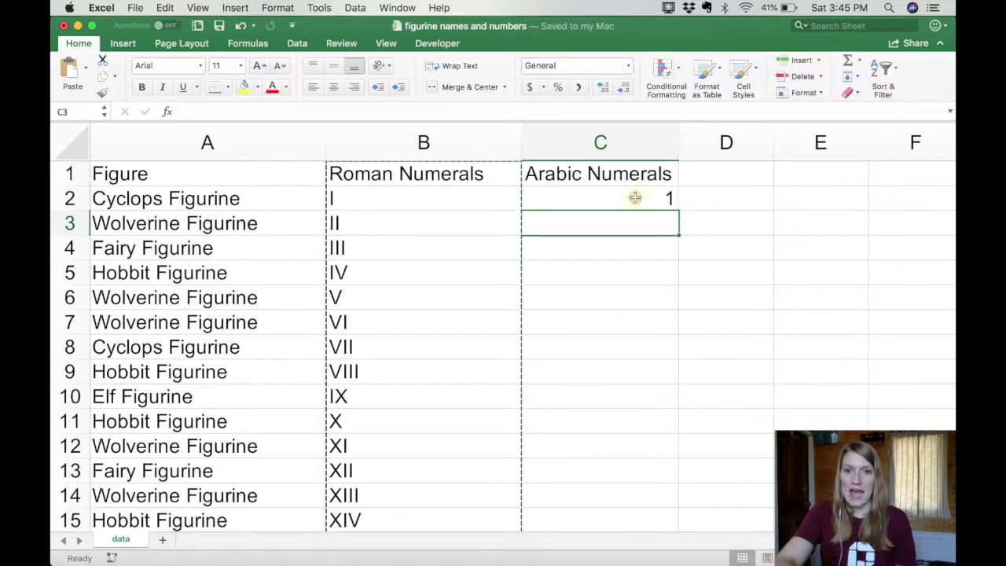
# - Fill the ARABIC formula from C2 down column C to the last figurine row and review the converted numbers
pyautogui.click(637, 199)
pyautogui.press('super+c')
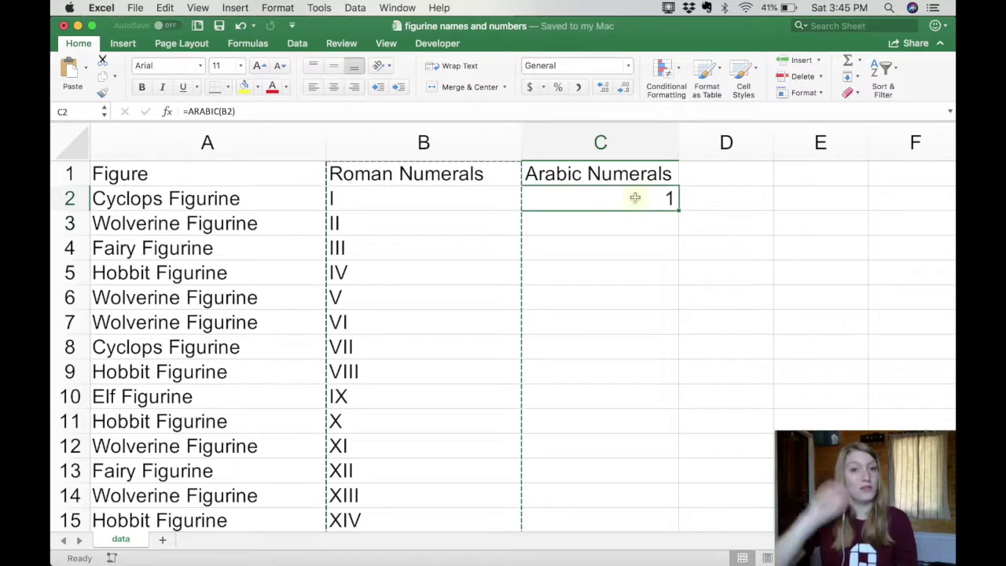
pyautogui.doubleClick(678, 210)
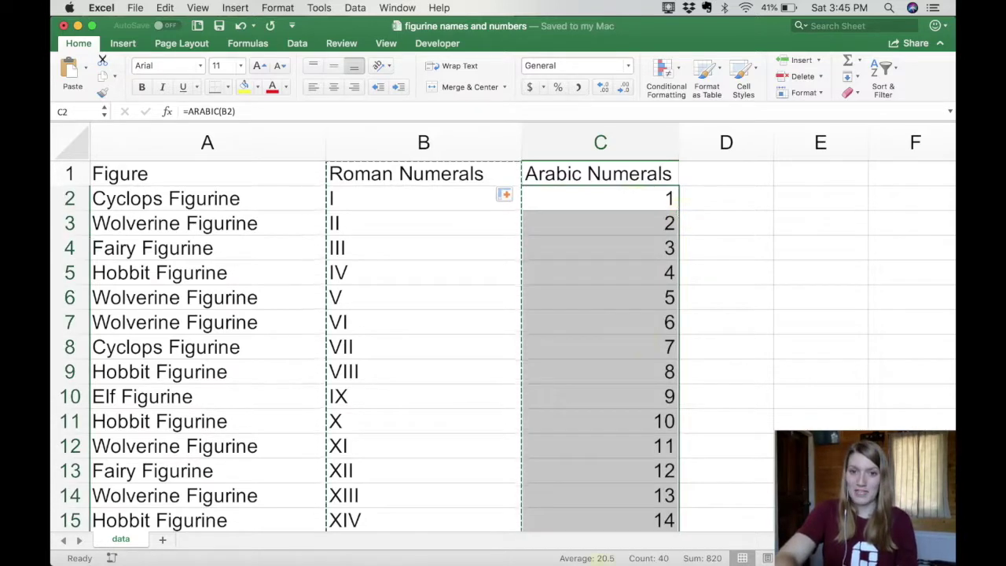
pyautogui.scroll(-5, 545, 308)
pyautogui.scroll(-10, 546, 310)
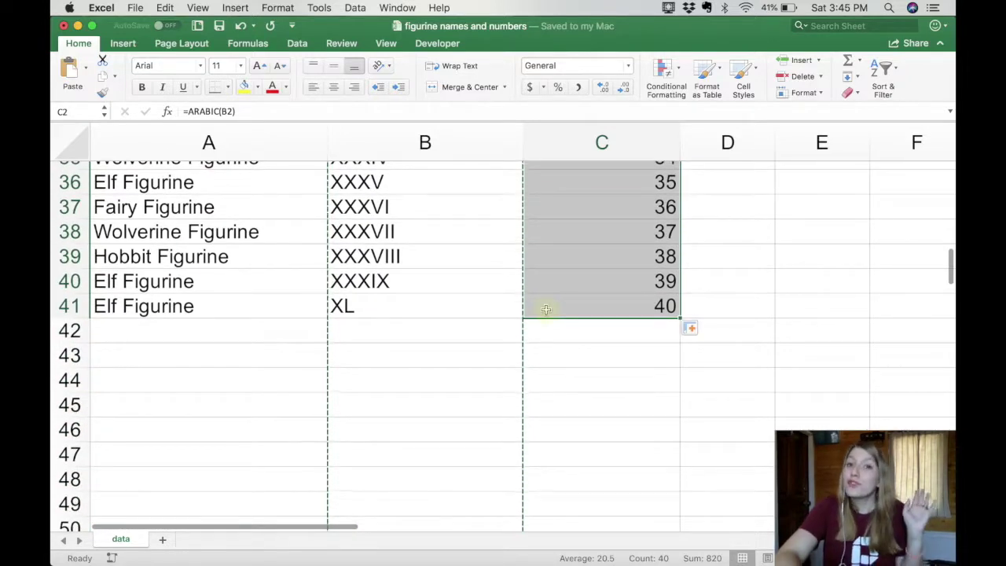
# - Copy the whole Arabic Numerals column and paste it back in place as values only
pyautogui.scroll(15, 546, 308)
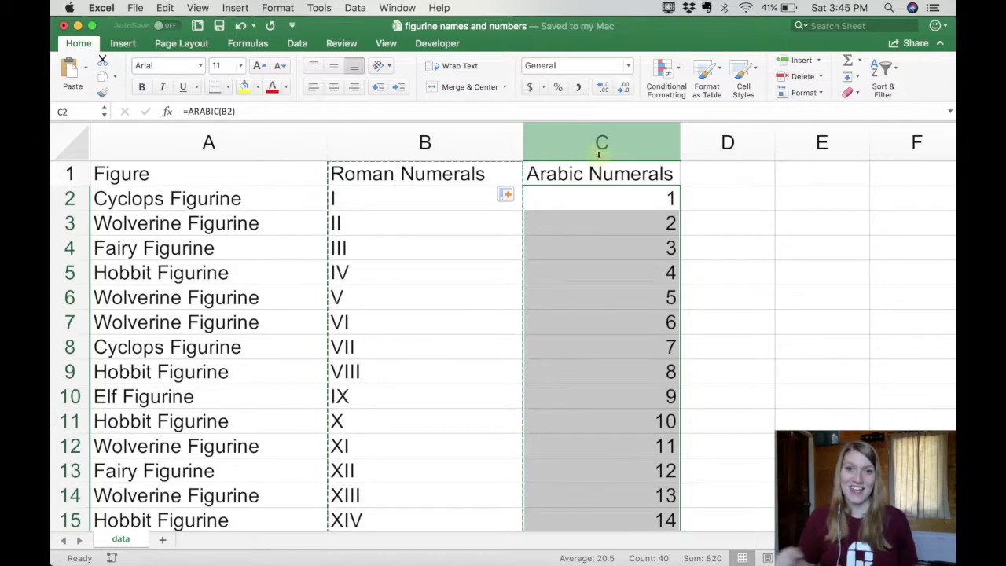
pyautogui.click(600, 149)
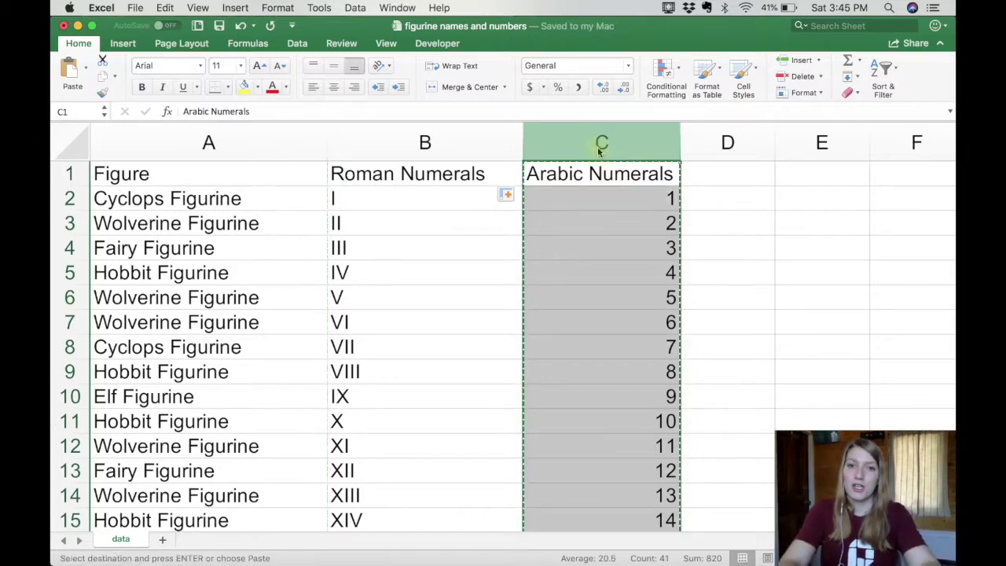
pyautogui.rightClick(601, 149)
pyautogui.click(621, 194)
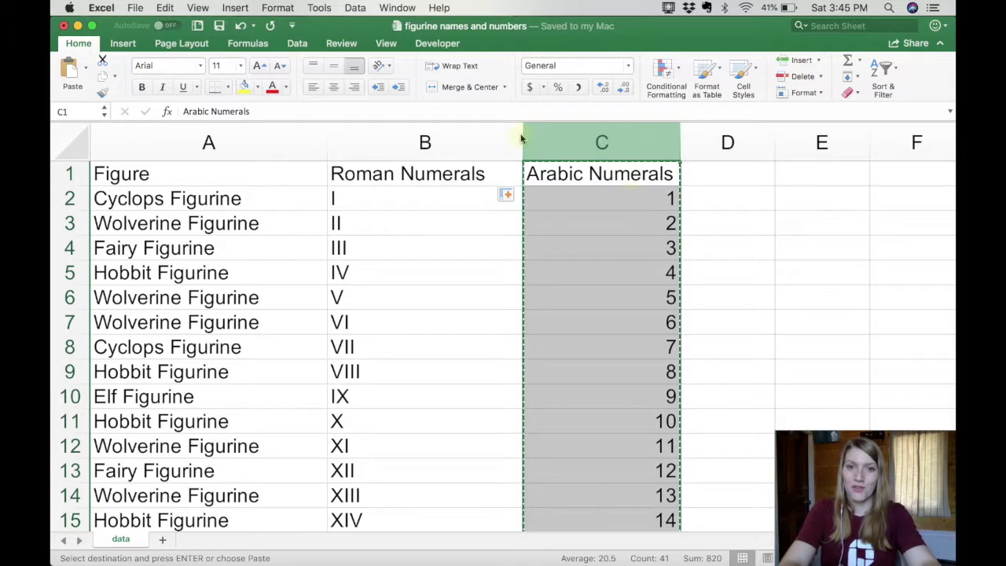
pyautogui.click(533, 134)
pyautogui.click(734, 322)
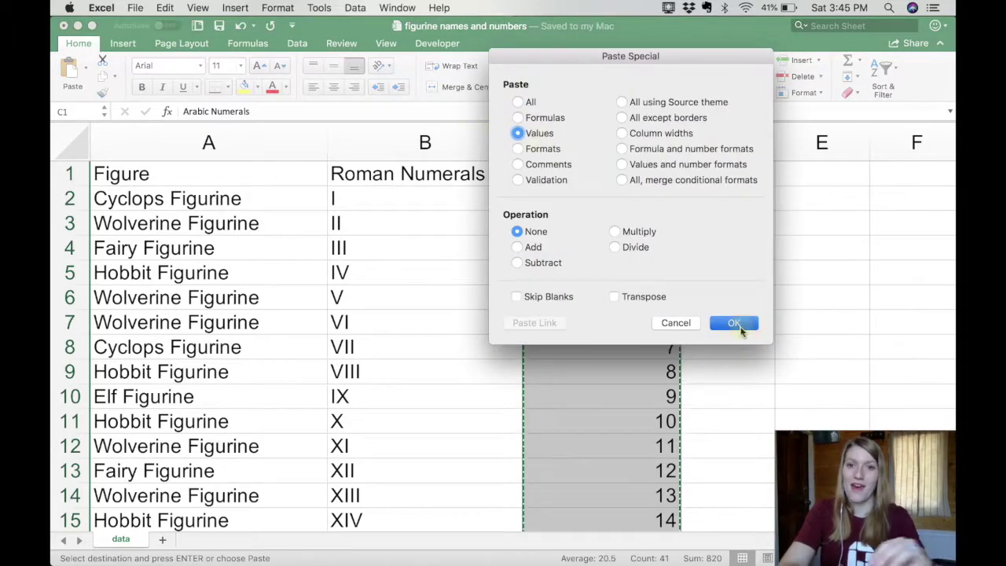